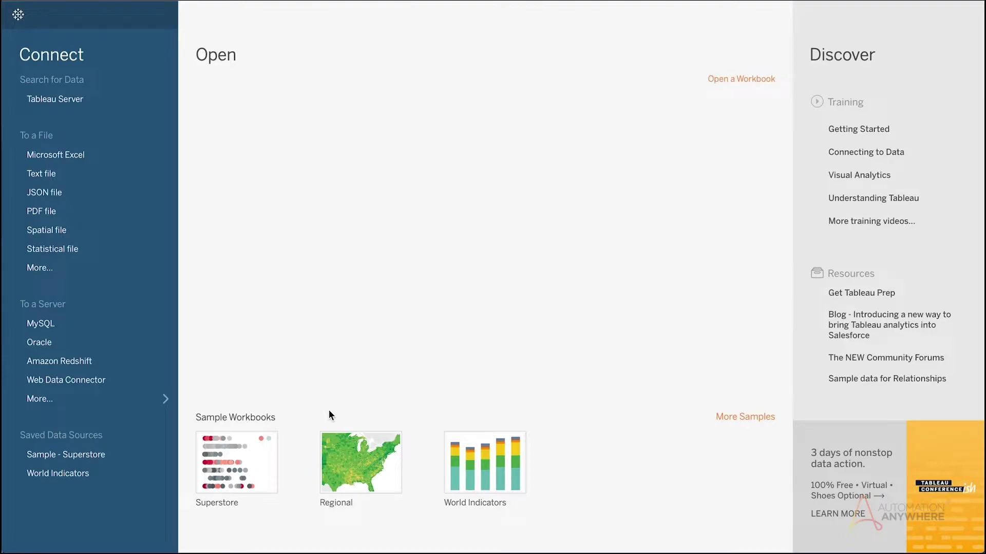
Enter the Control Room URL 10.239.163.86 and the login credentials in the recent Automation Anywhere web data connector.
click(85, 381)
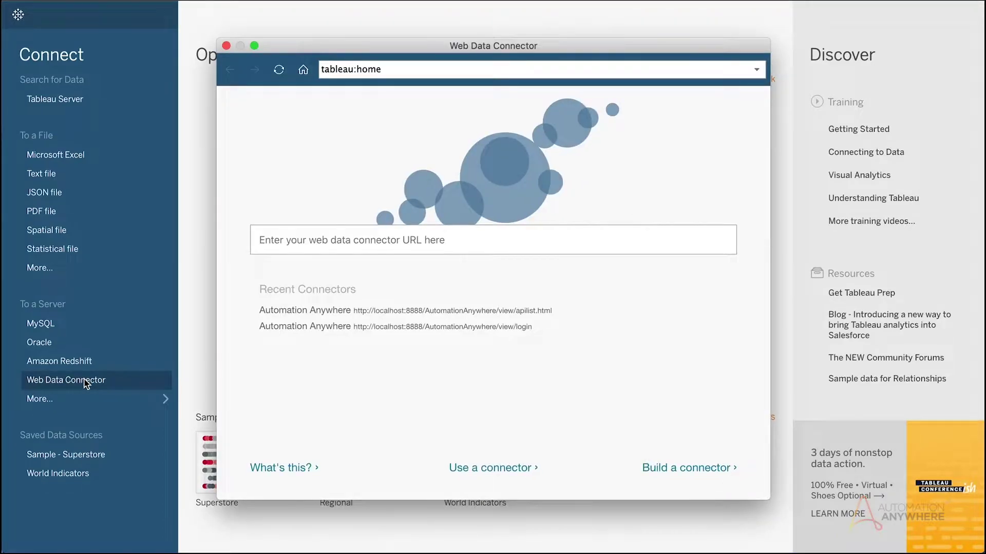
click(388, 328)
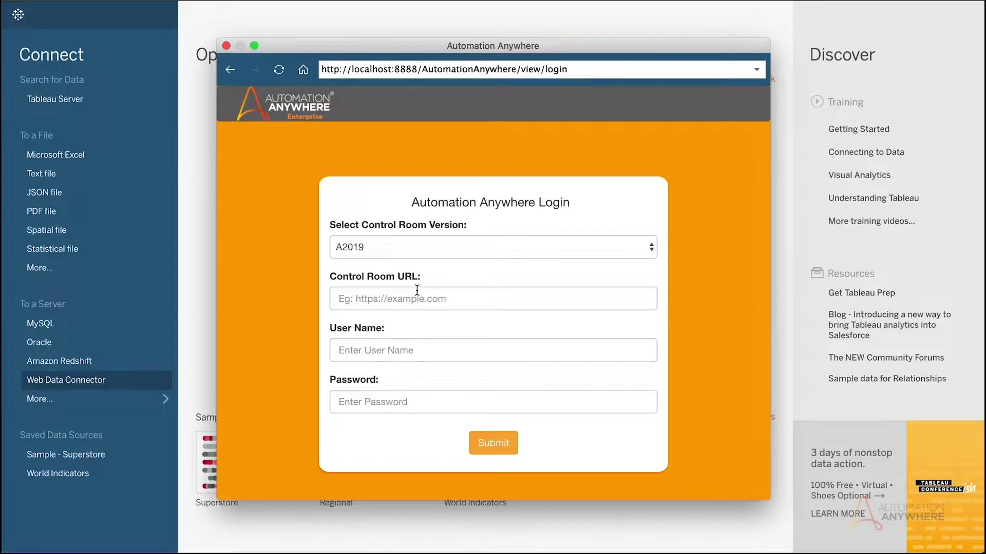
click(416, 293)
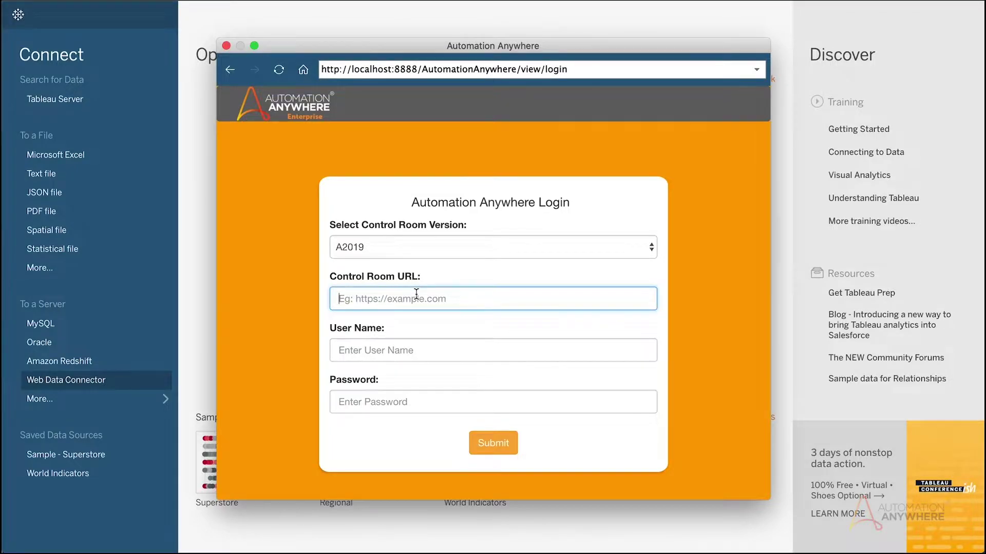
text(10.239.16)
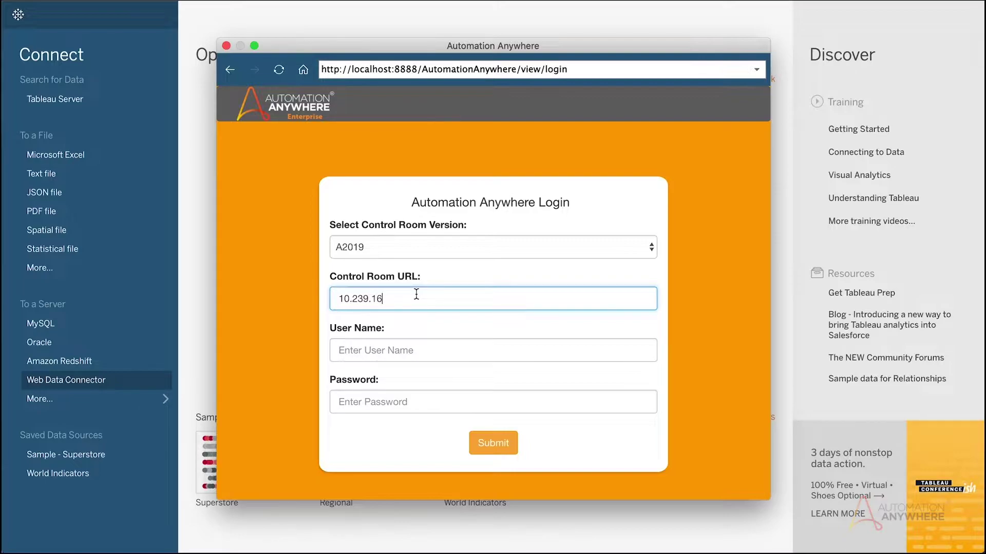
text(3.86)
key(Tab)
text(biadmin)
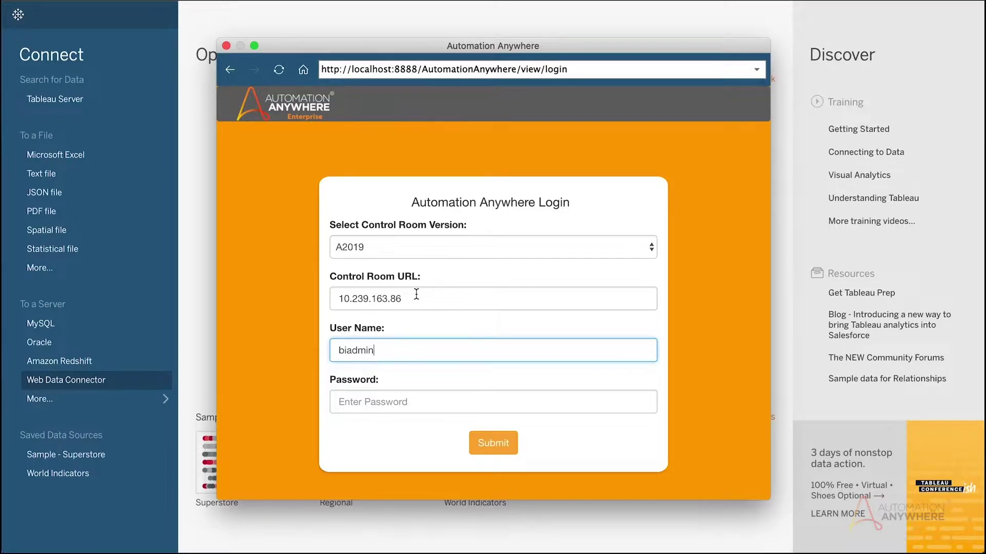
key(Tab)
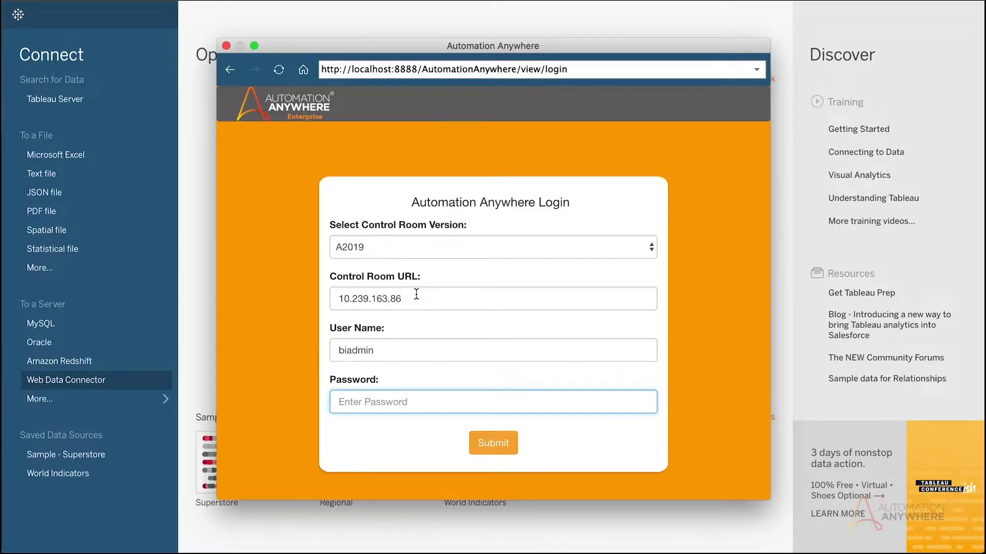
text(••••••••••)
Log in and fetch the Business Information data set into Tableau.
click(482, 446)
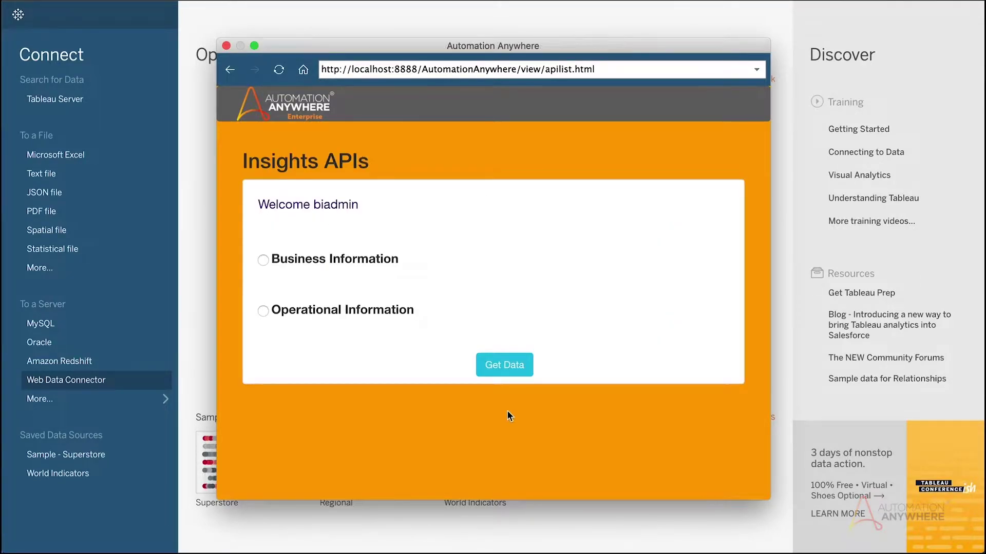
click(375, 259)
click(497, 362)
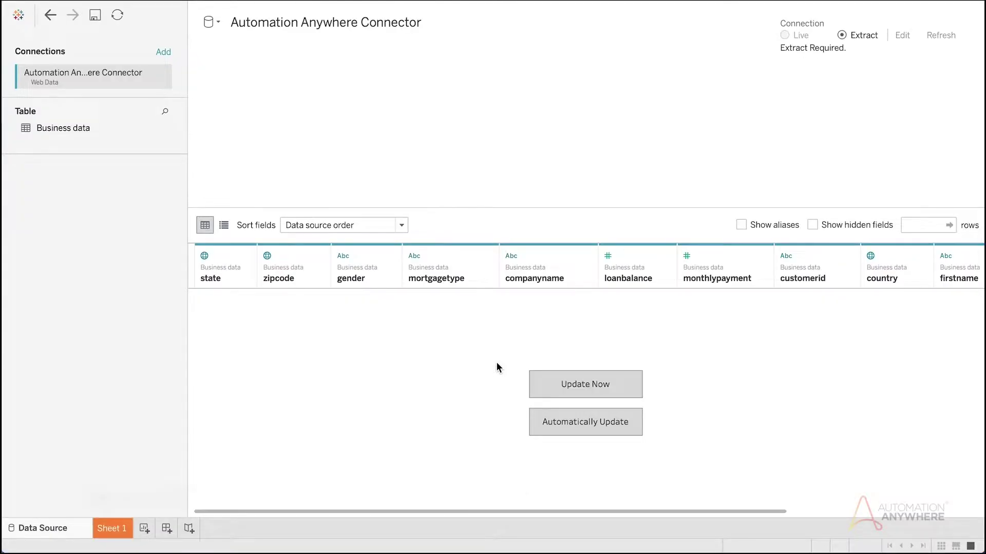
Create the Business data extract now and switch to the blank Sheet 1.
click(557, 387)
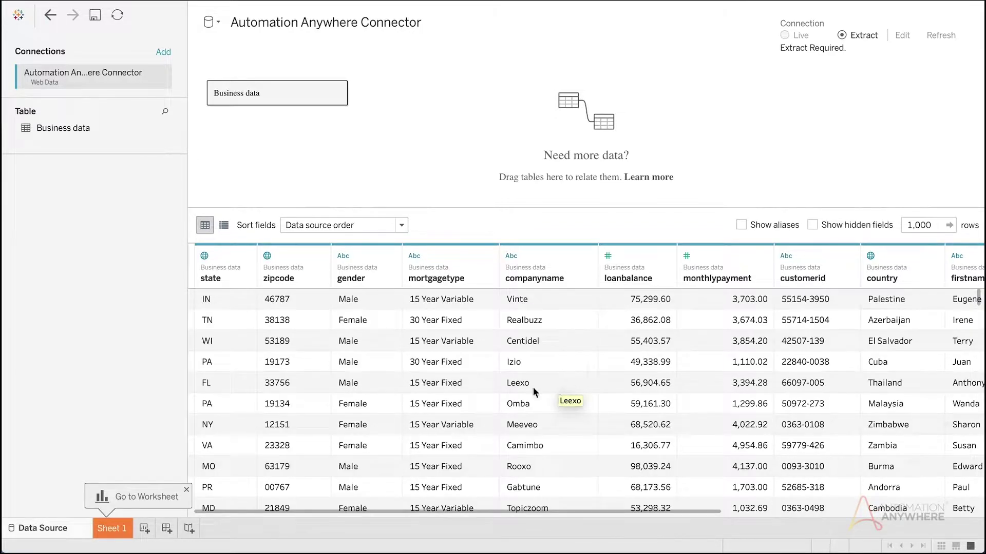
click(122, 529)
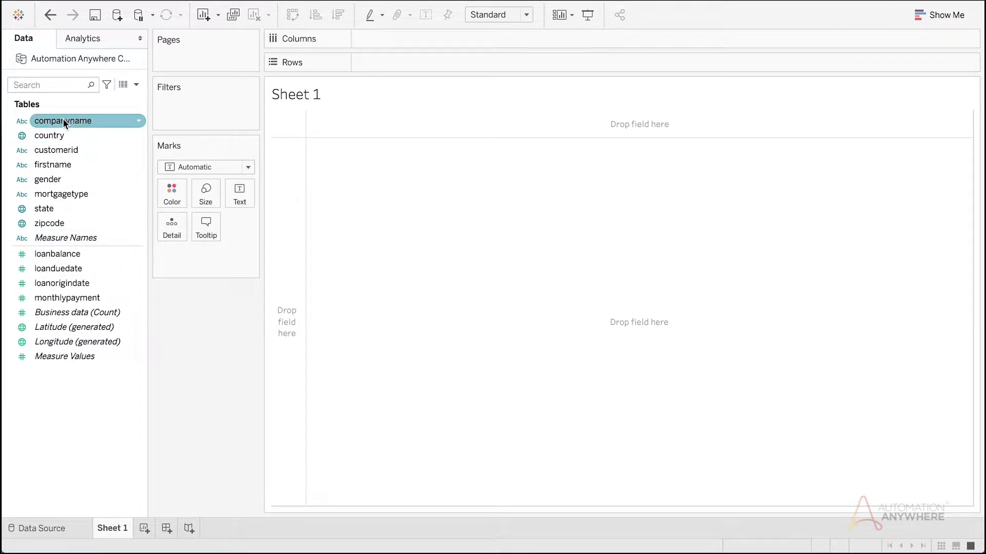
Chart SUM(loanbalance) per companyname as bars coloured by country, sorted highest first.
drag(63, 118, 391, 39)
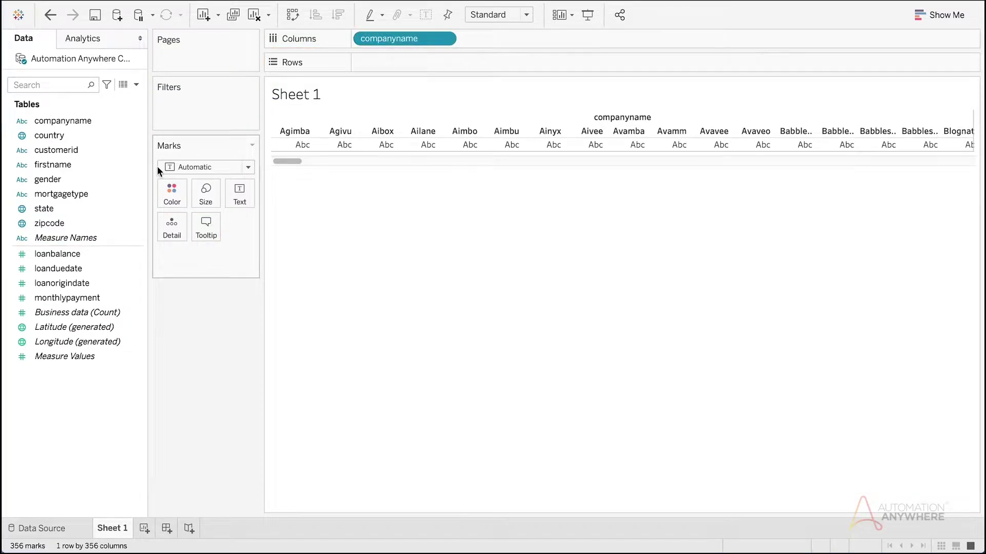
click(73, 255)
drag(72, 257, 405, 66)
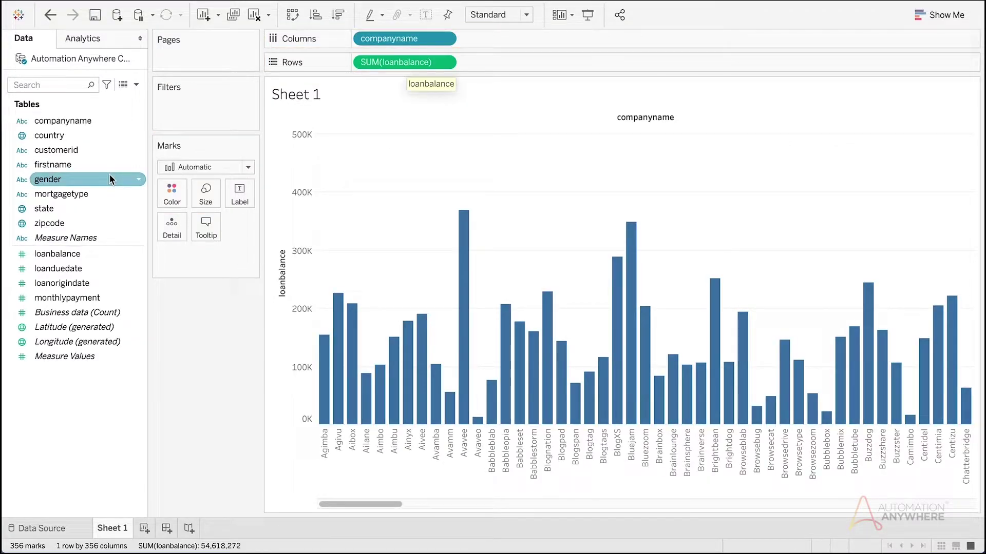
click(103, 141)
drag(103, 141, 239, 266)
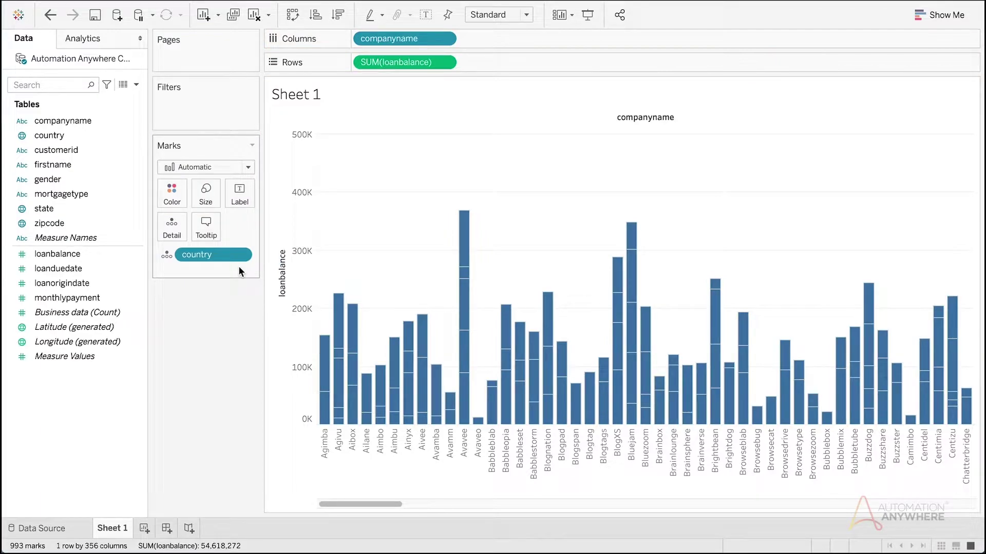
click(167, 255)
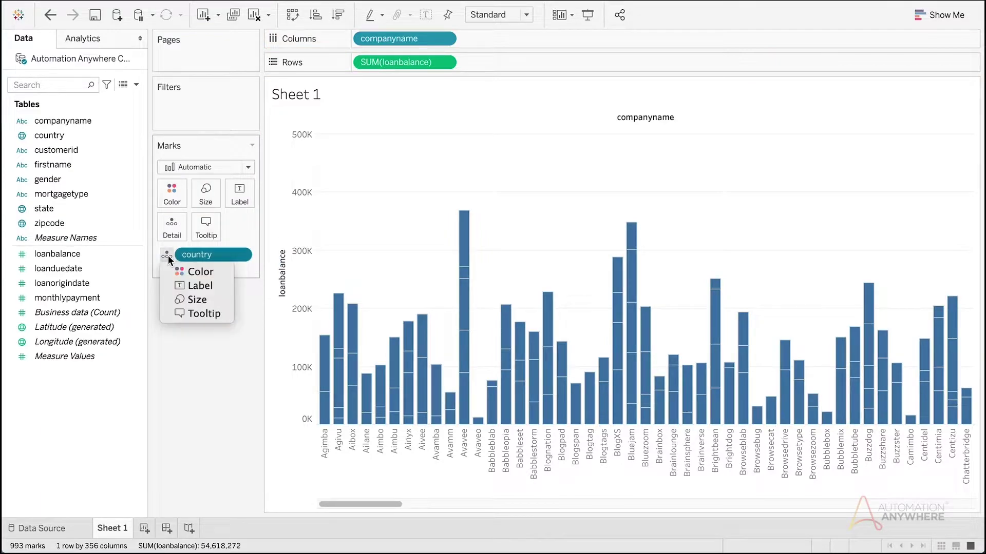
click(189, 271)
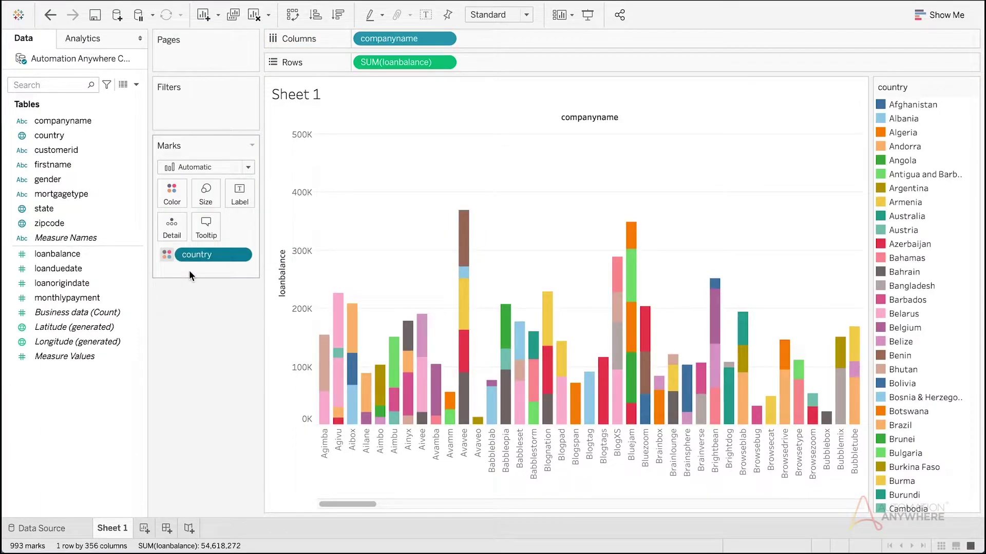
click(282, 243)
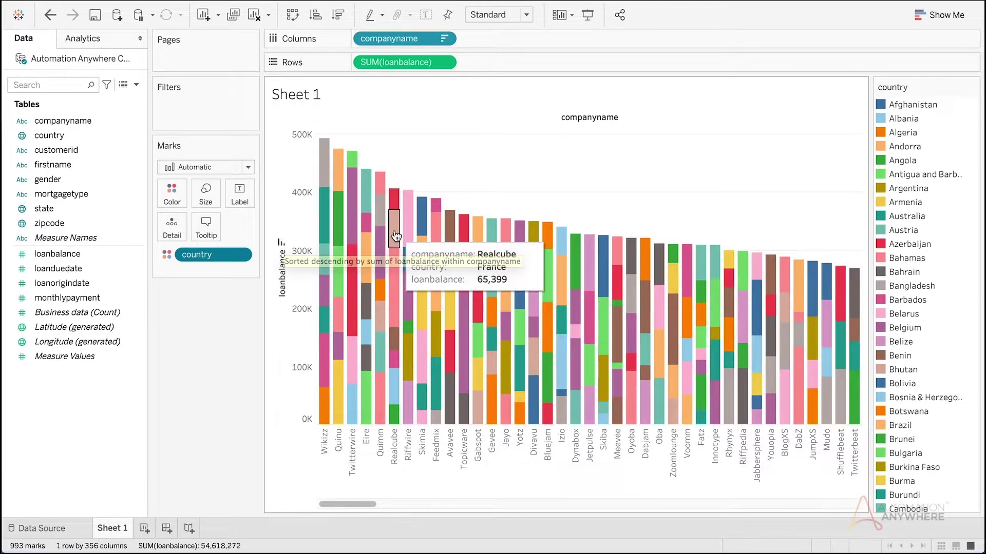
Inspect the Feedmix Canada bar segment, then show the Tableau Demo workbook's data source.
click(434, 238)
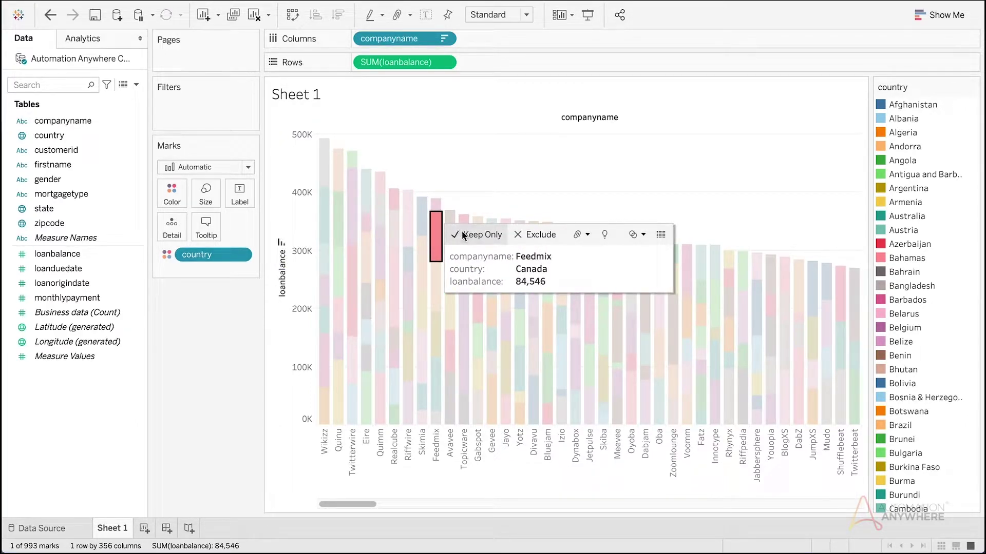
click(604, 236)
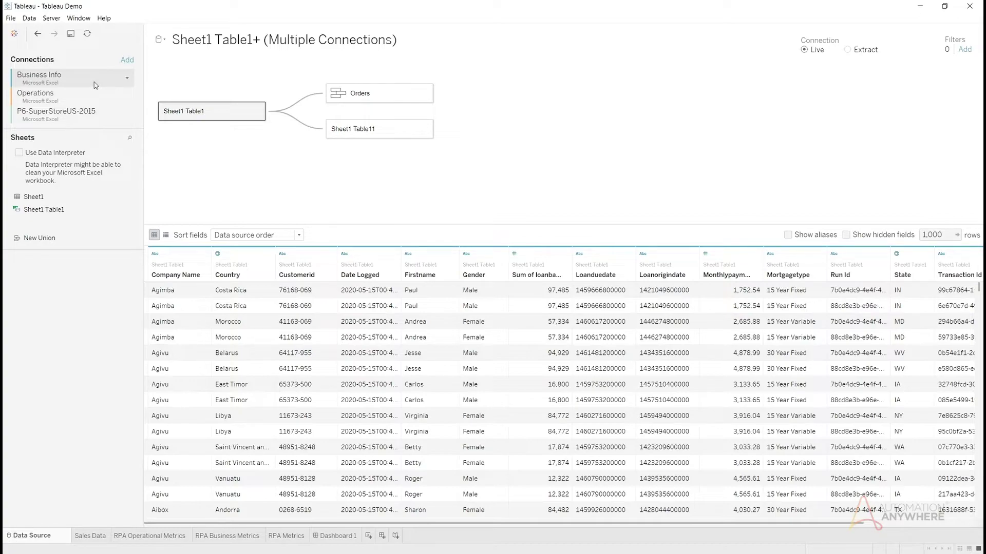
Browse the P6-SuperStoreUS-2015 Orders table, then preview the Sheet1 Table11 bot run records.
click(95, 115)
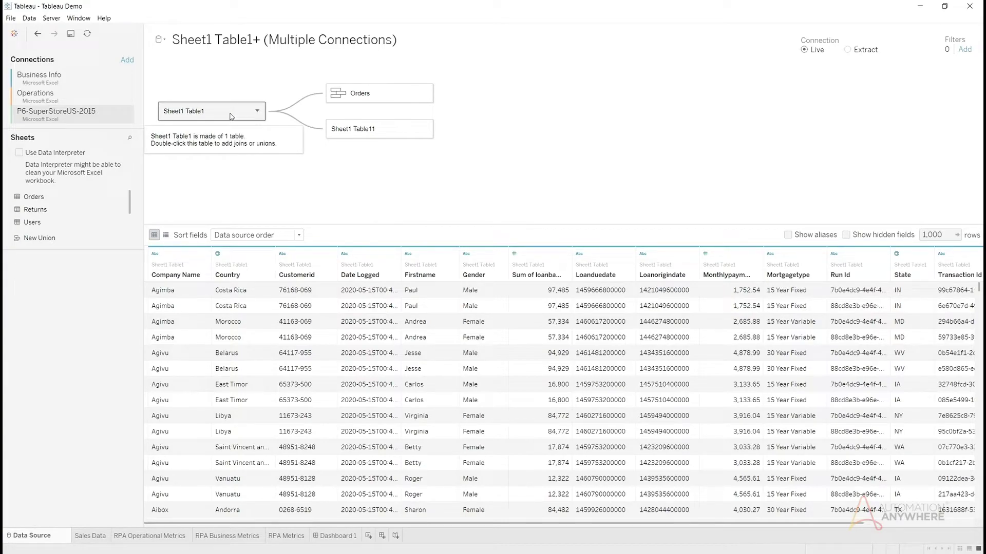
click(353, 94)
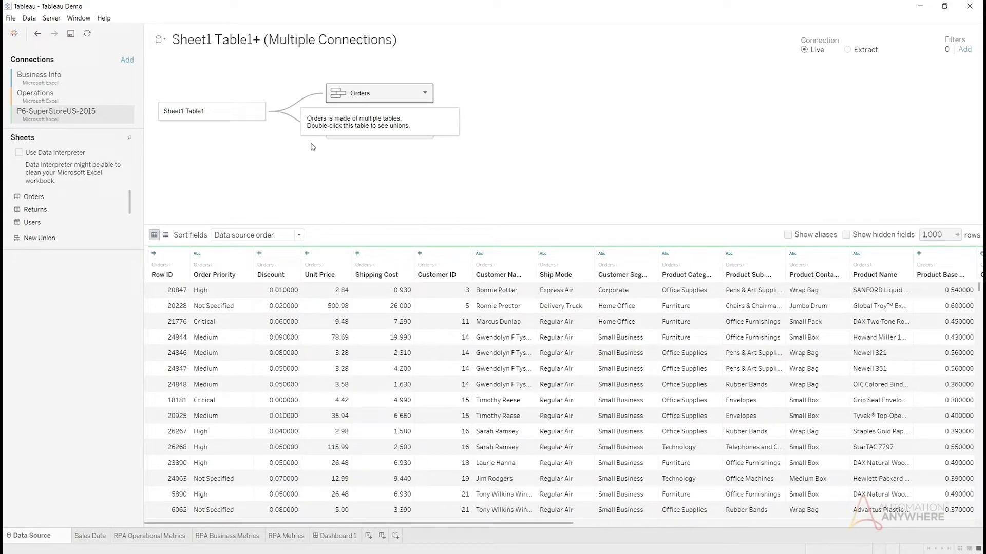
click(338, 132)
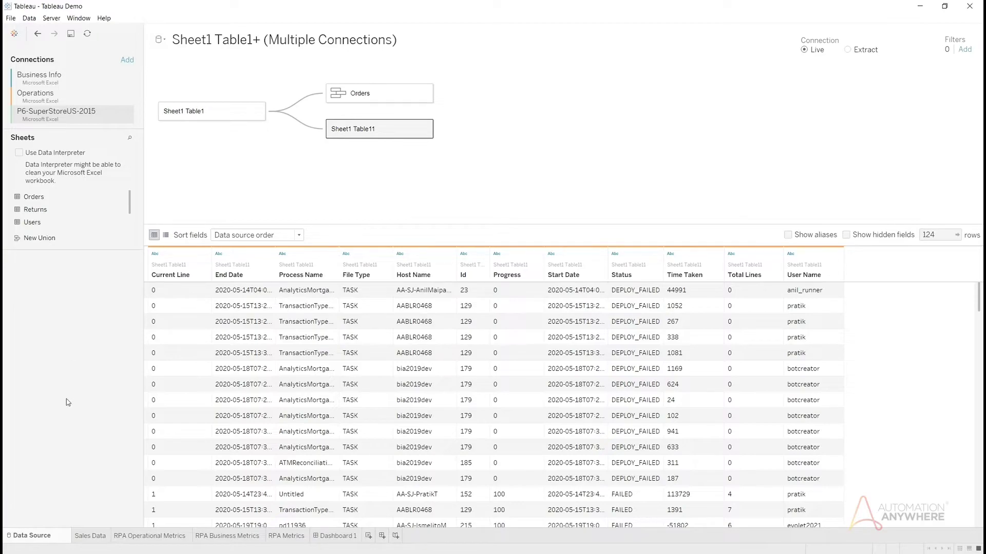
Review the Sales Data customer map, then view the RPA Operational Metrics process status chart.
click(88, 536)
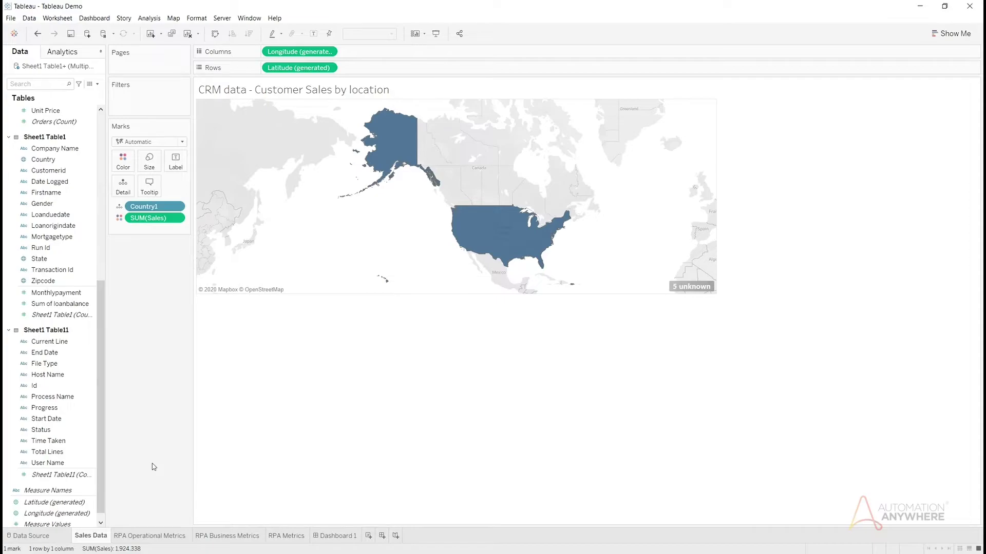
click(150, 535)
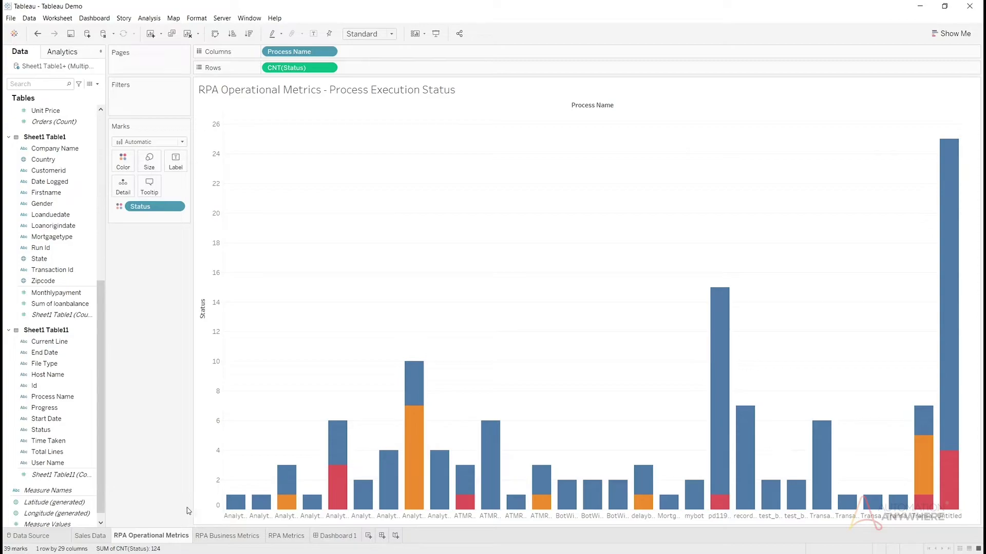
Check the RPA Business Metrics payment chart, then highlight and clear the 30 Year Fixed slice in RPA Metrics.
click(216, 537)
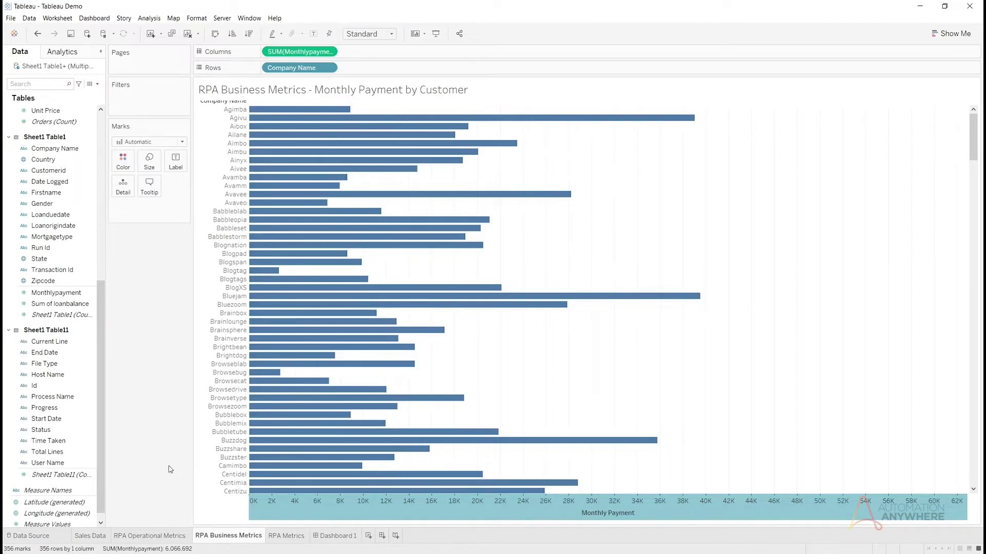
click(280, 535)
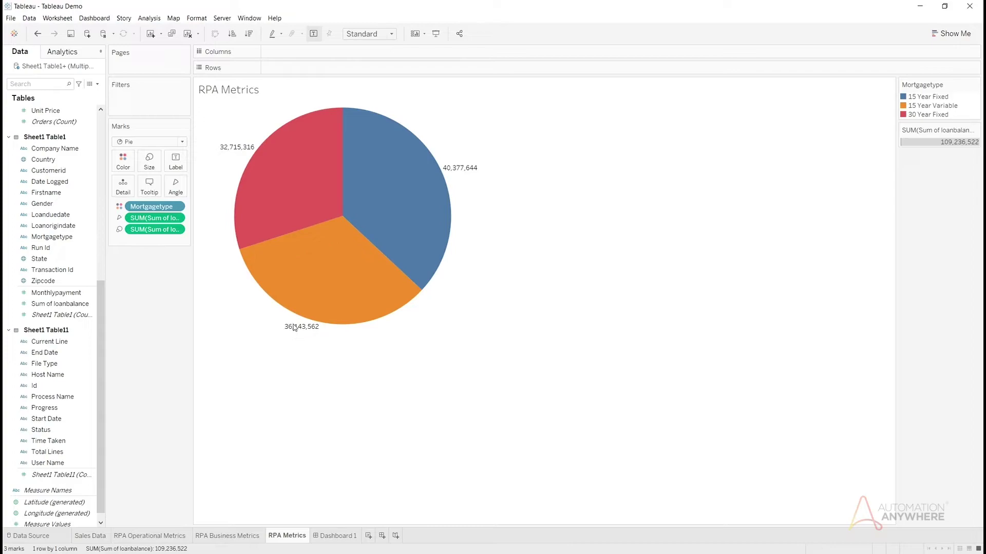
click(236, 150)
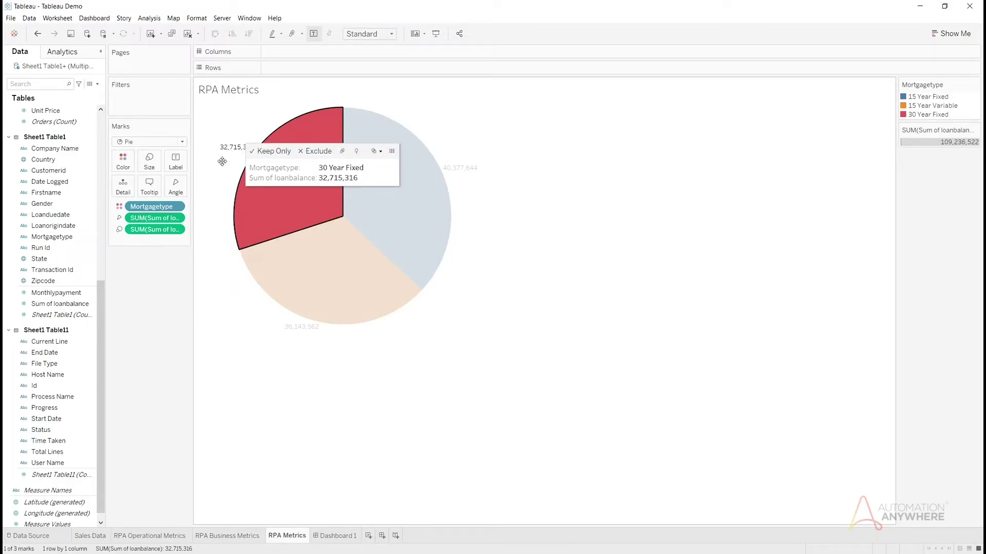
click(224, 166)
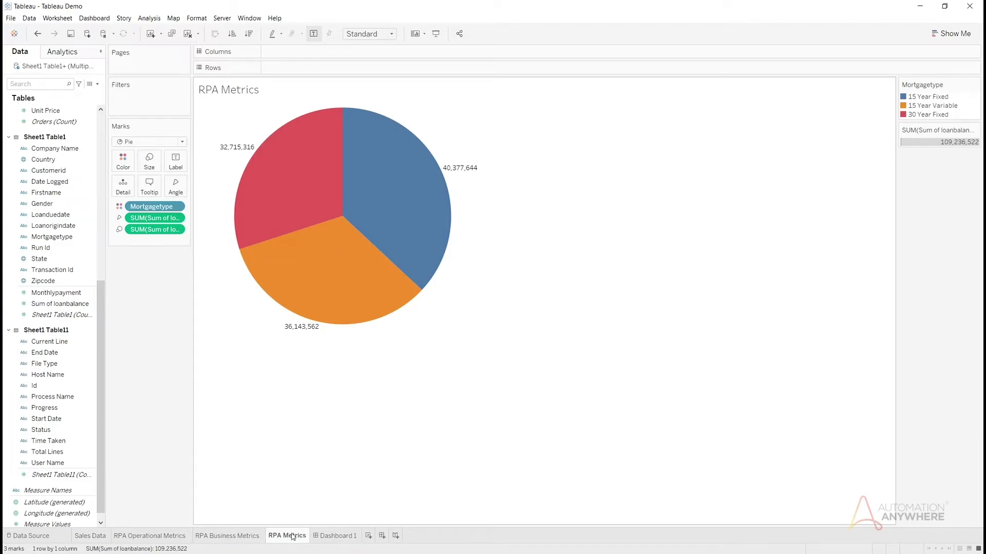
Show Dashboard 1 with all four charts in presentation mode.
click(331, 537)
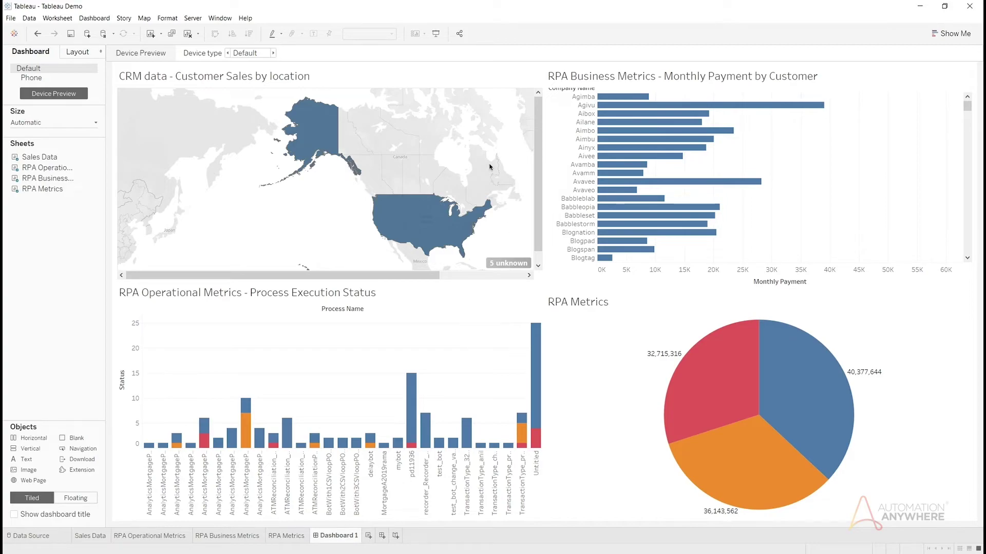
click(435, 34)
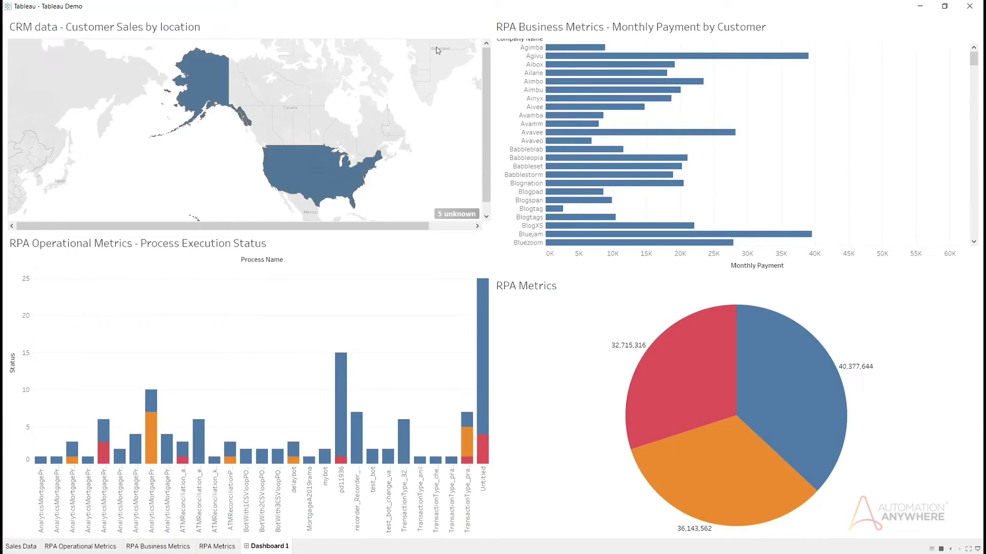